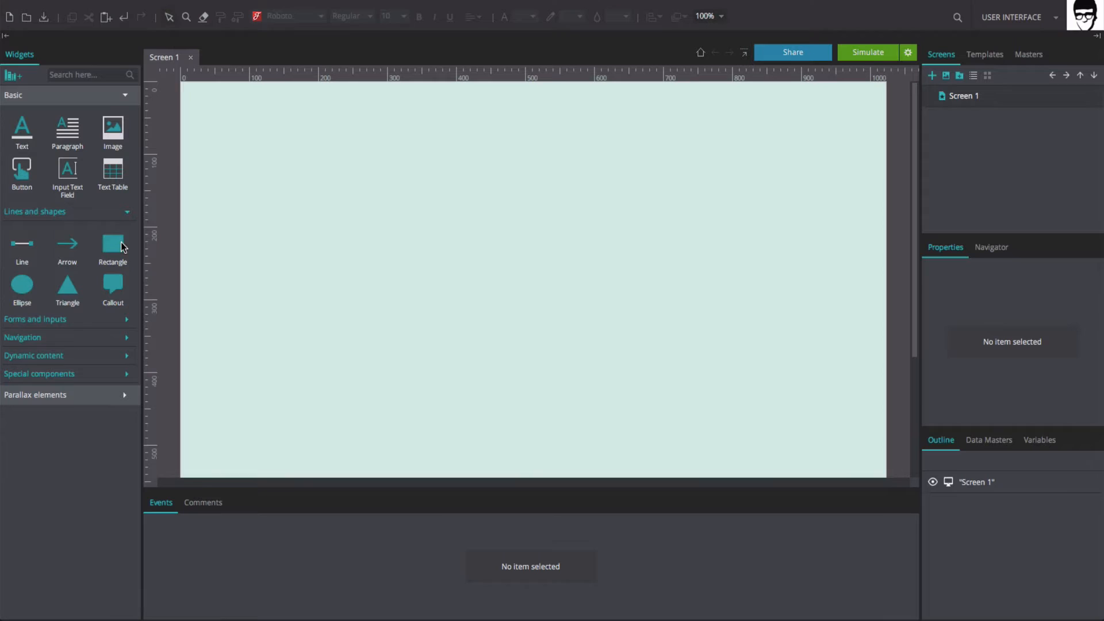
- Place a Rectangle widget near the middle of Screen 1 and make it narrower
left_click_drag(125, 246, 426, 221)
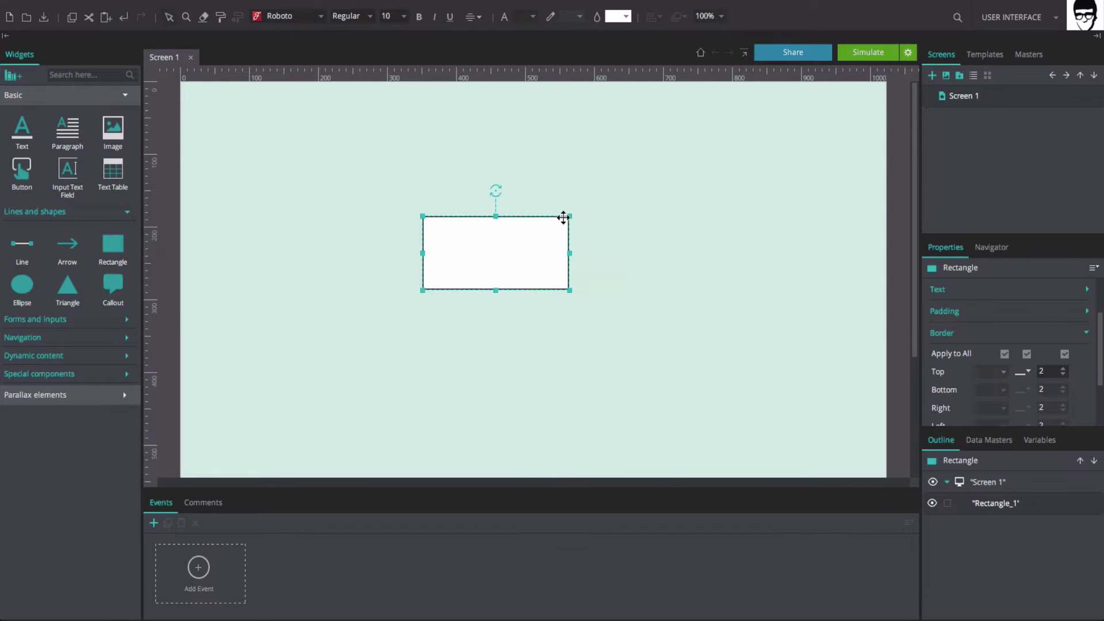
left_click_drag(568, 216, 529, 220)
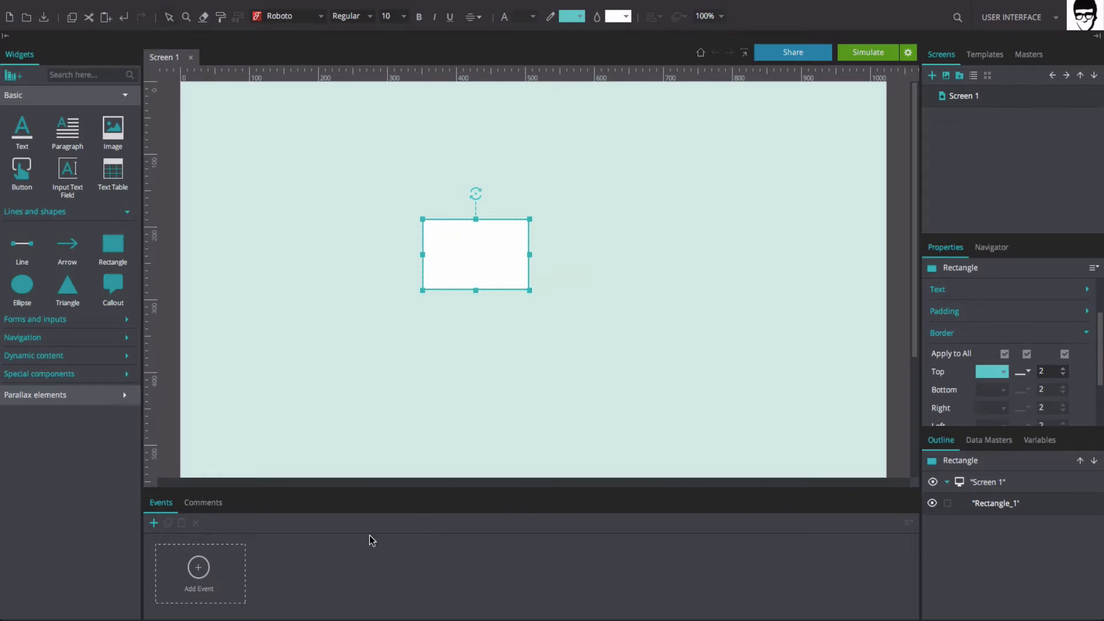
- Add a Mouse on Drag event with a Move action targeting the rectangle
left_click(232, 578)
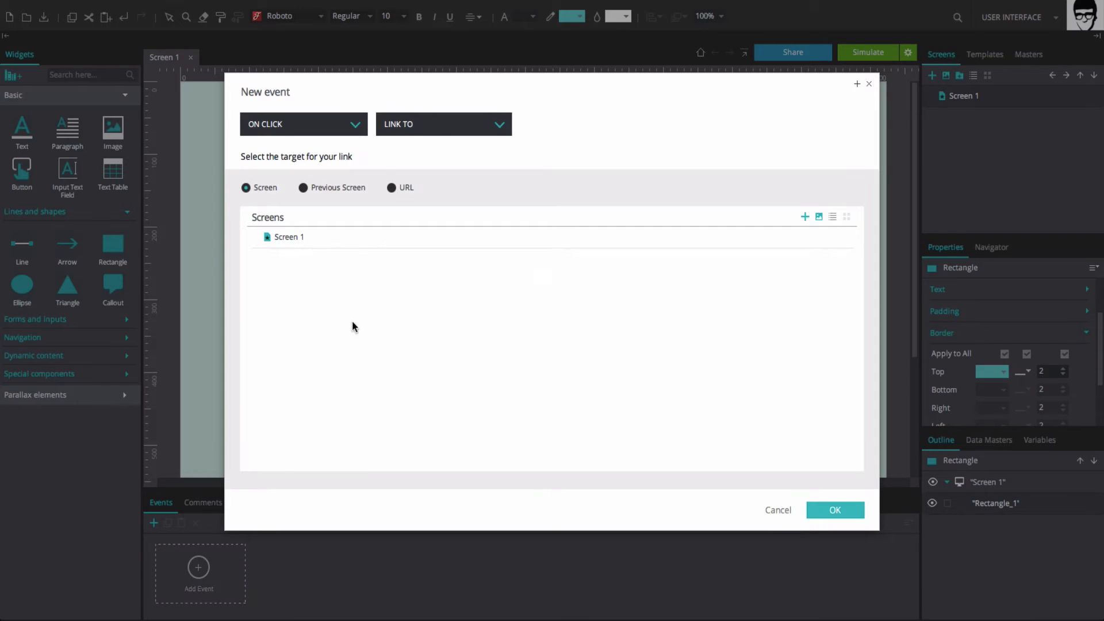
left_click(361, 124)
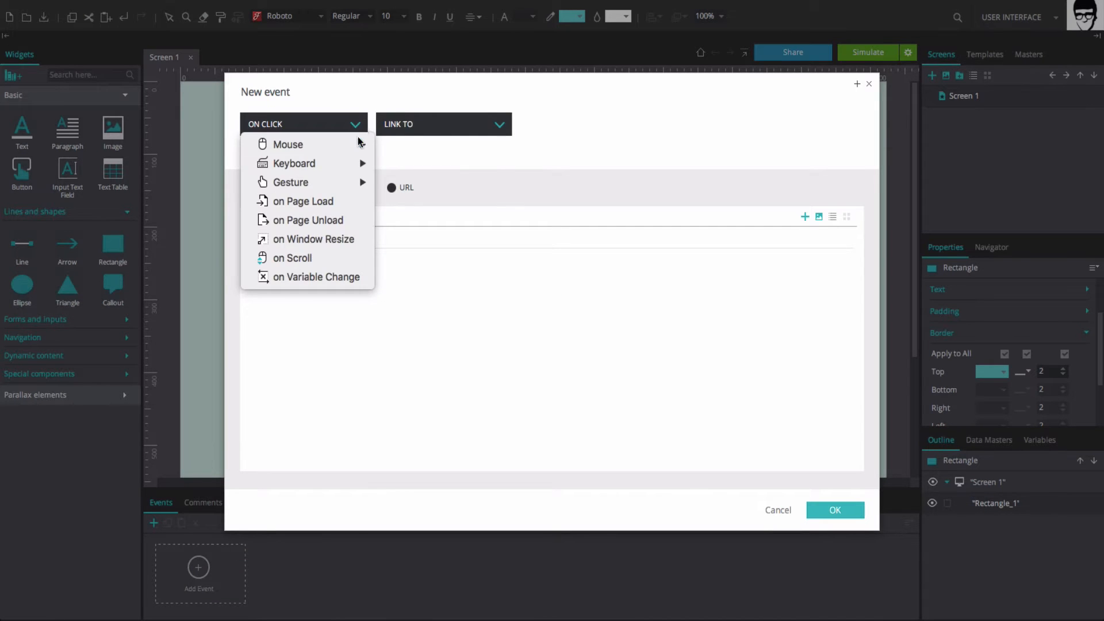
mouse_move(293, 145)
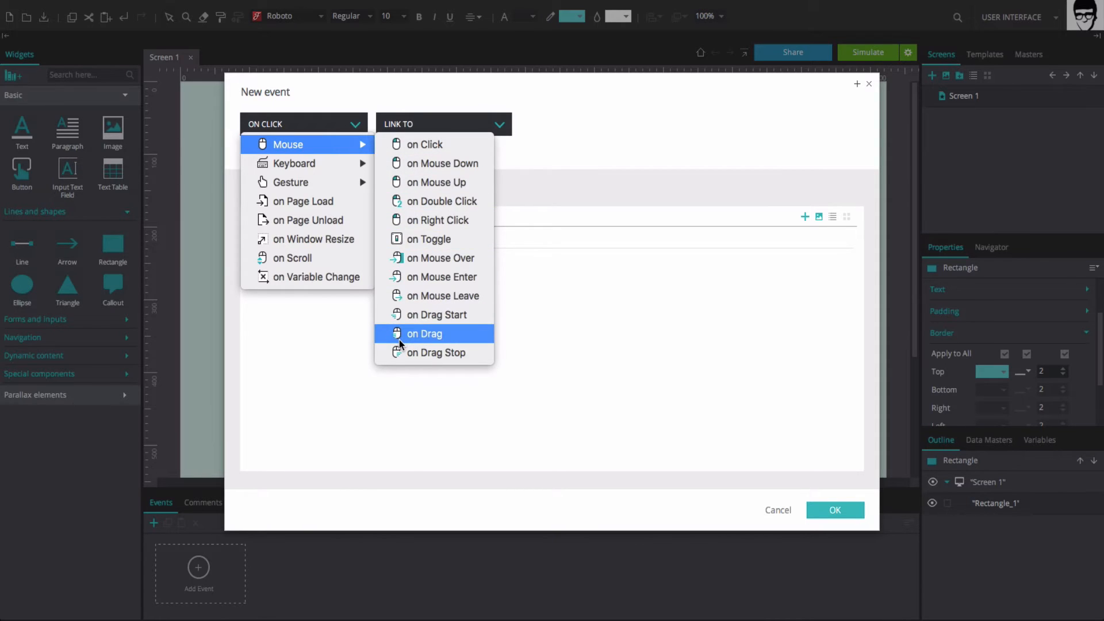
left_click(399, 337)
left_click(437, 130)
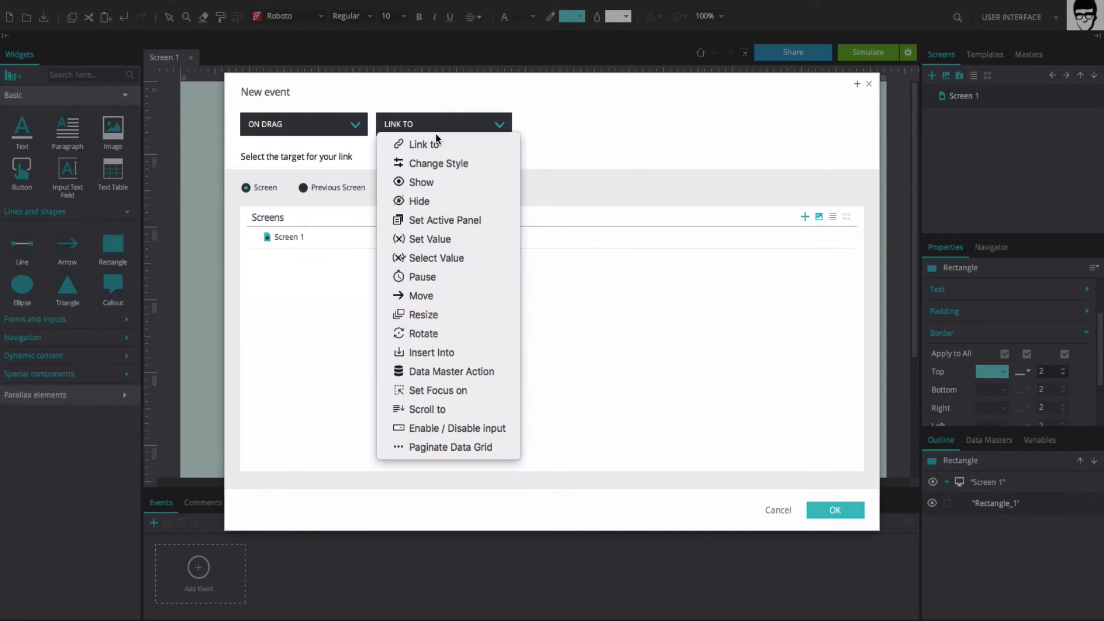
left_click(400, 295)
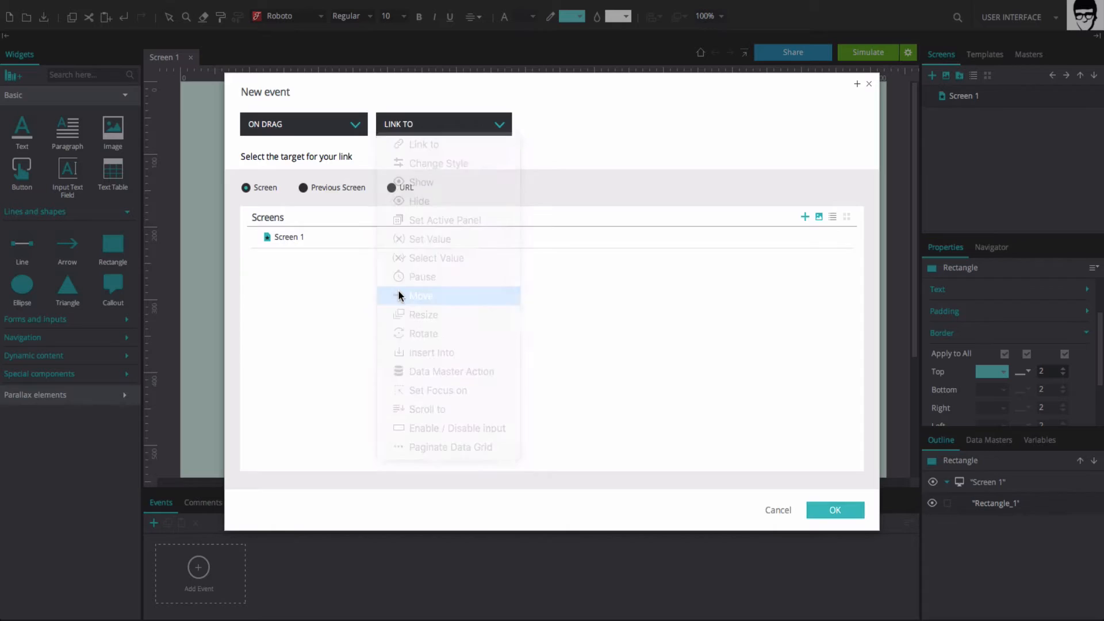
left_click(493, 281)
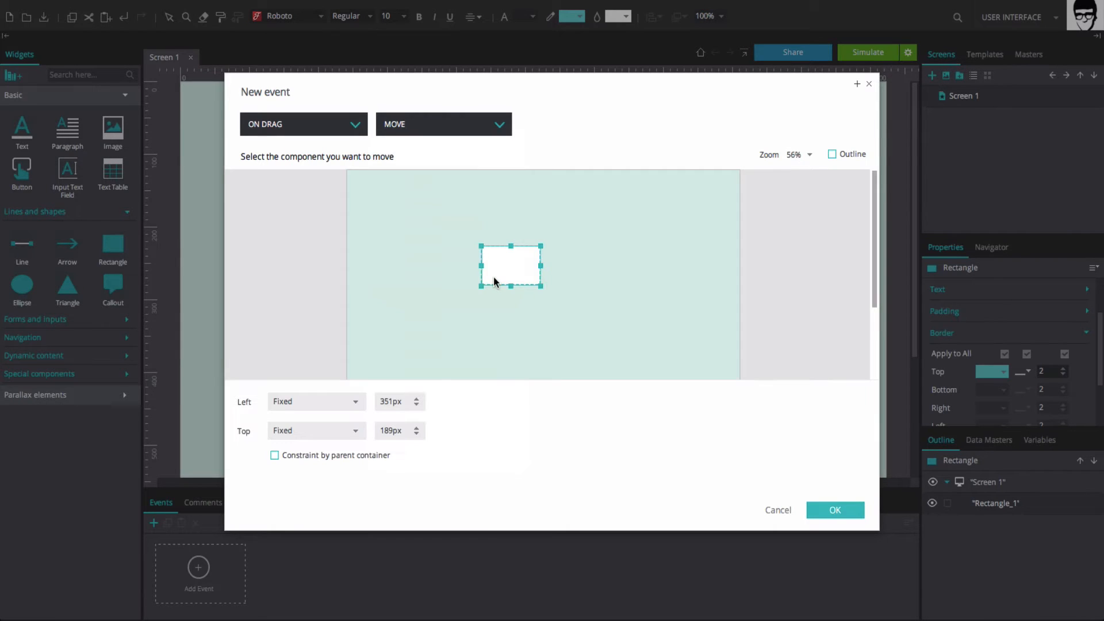
- Set the Move action's Left and Top positions both to With cursor
left_click(354, 401)
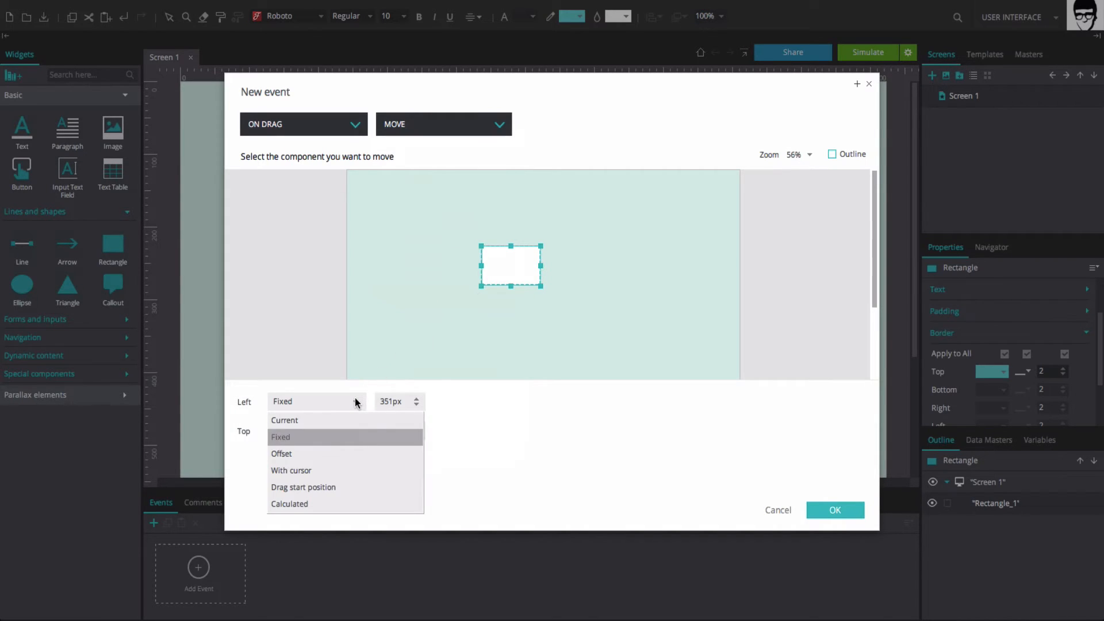
left_click(327, 471)
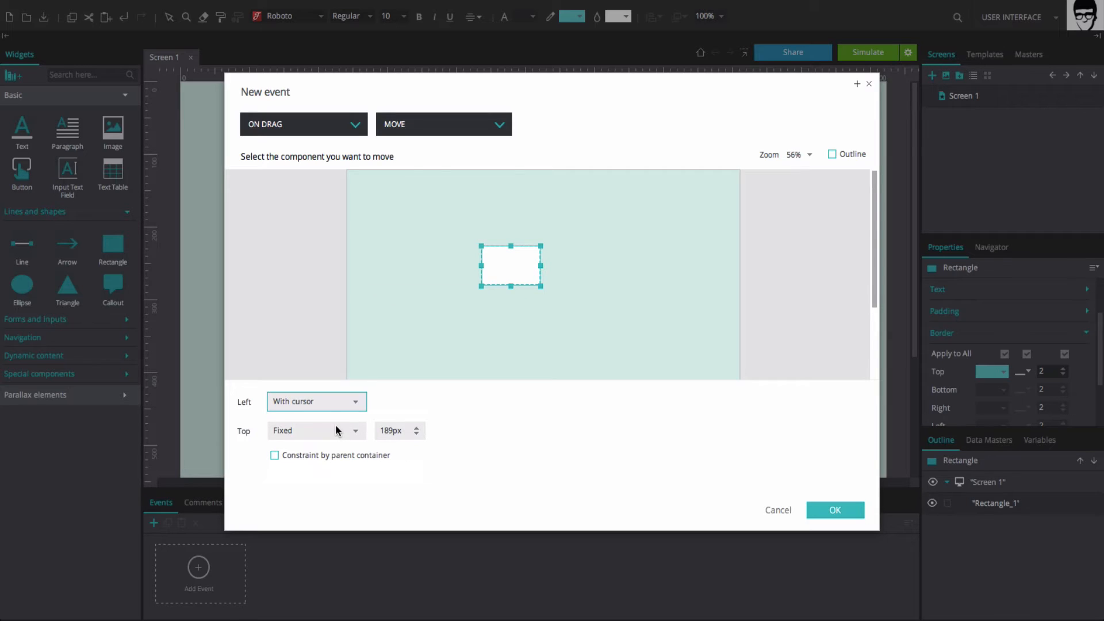
left_click(336, 434)
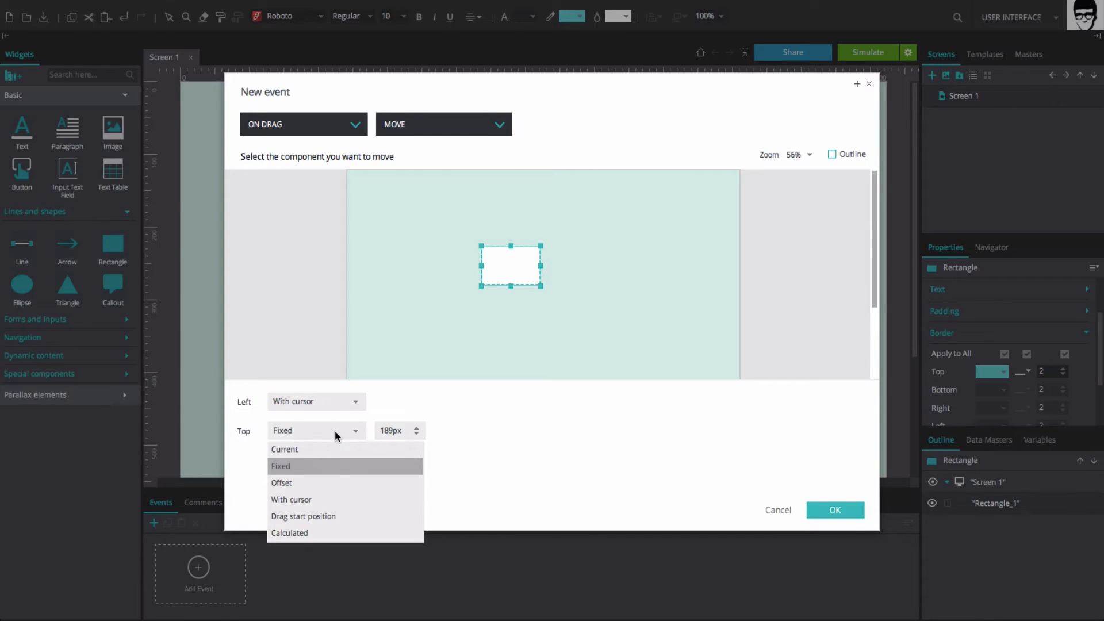
left_click(329, 499)
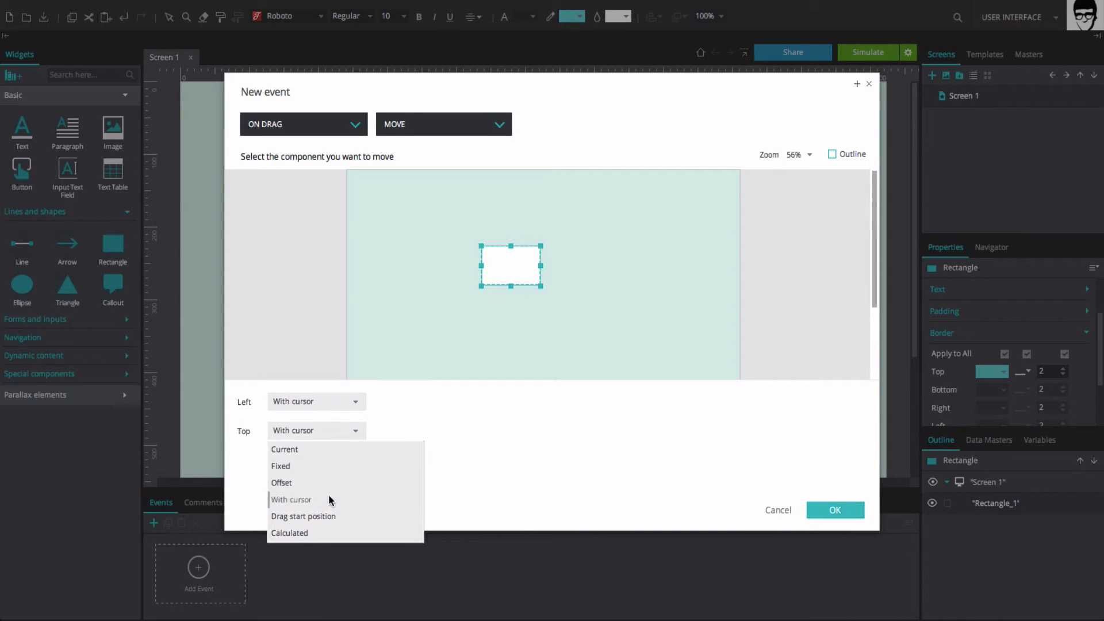
- Confirm the on Drag event, drag the rectangle in a simulation, then return to the editor
left_click(833, 510)
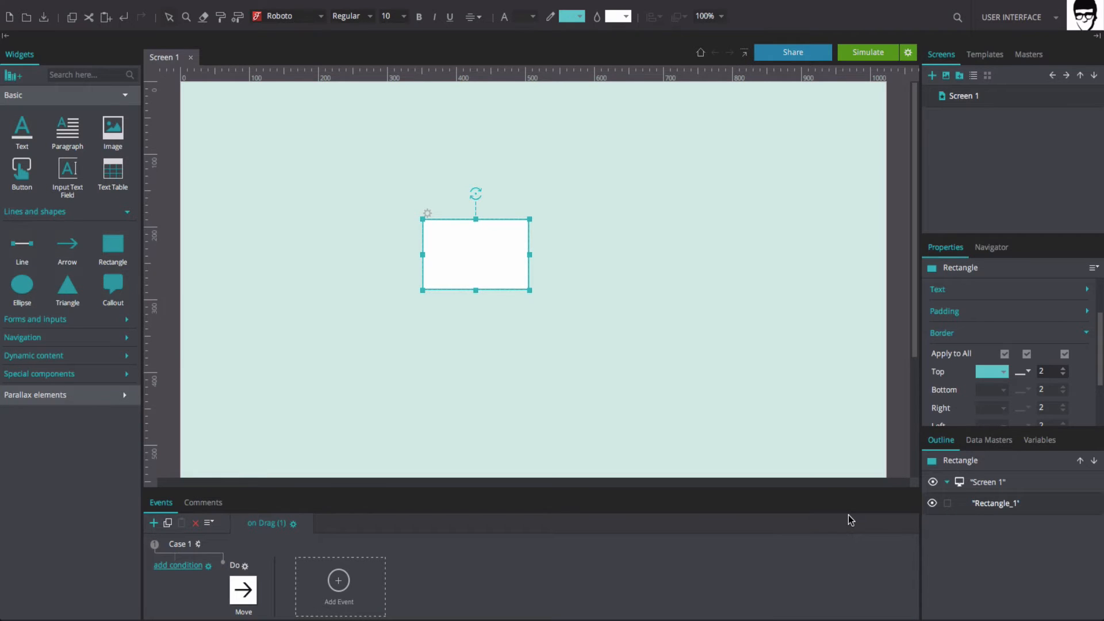
left_click(858, 54)
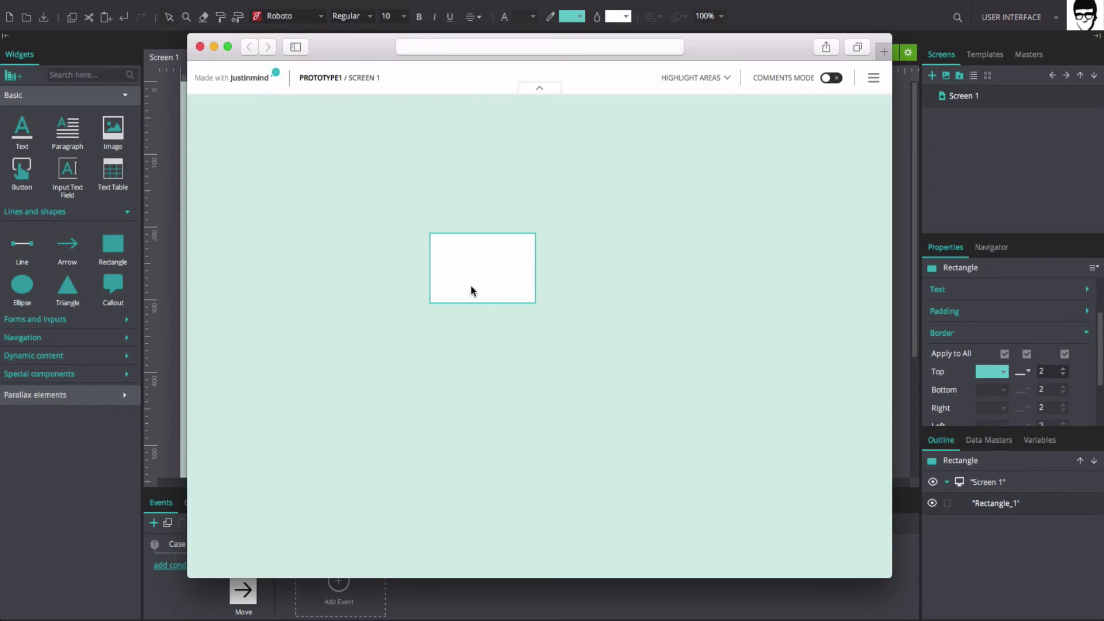
mouse_move(471, 291)
left_mouse_down()
mouse_move(602, 212)
mouse_move(590, 330)
mouse_move(372, 349)
left_mouse_up()
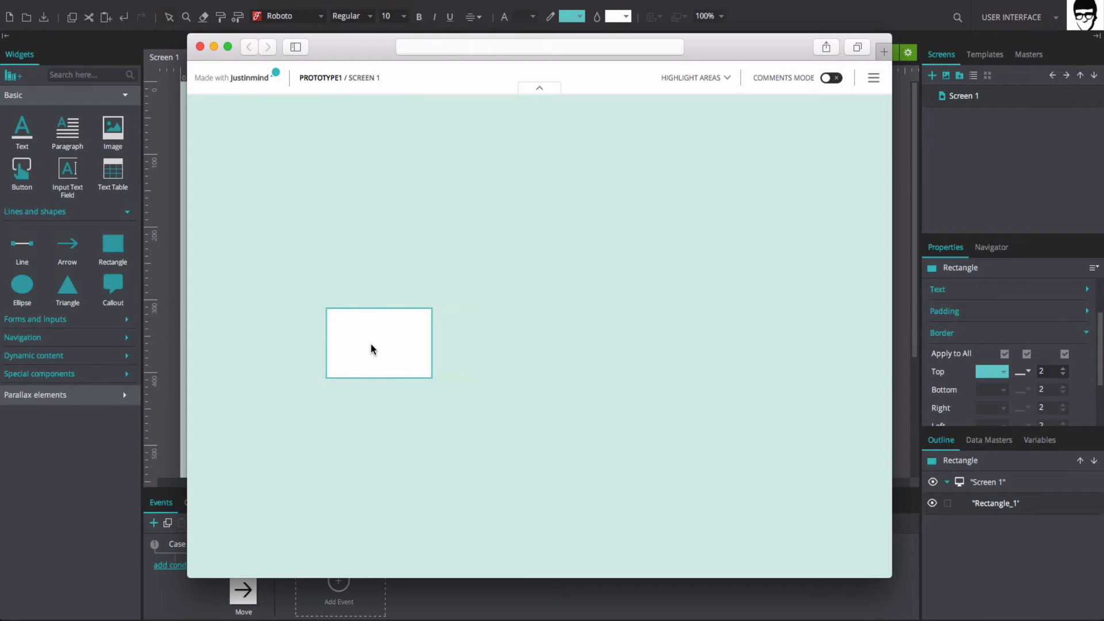
left_click(200, 46)
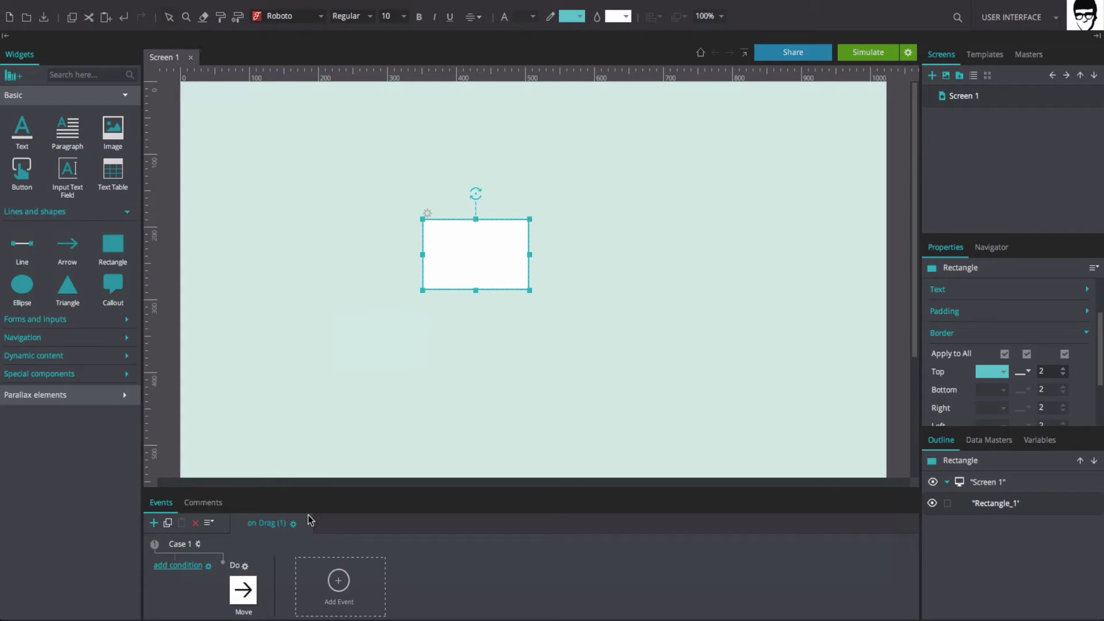
- Add a Mouse on Drag Stop event with a Move action targeting the rectangle
left_click(350, 601)
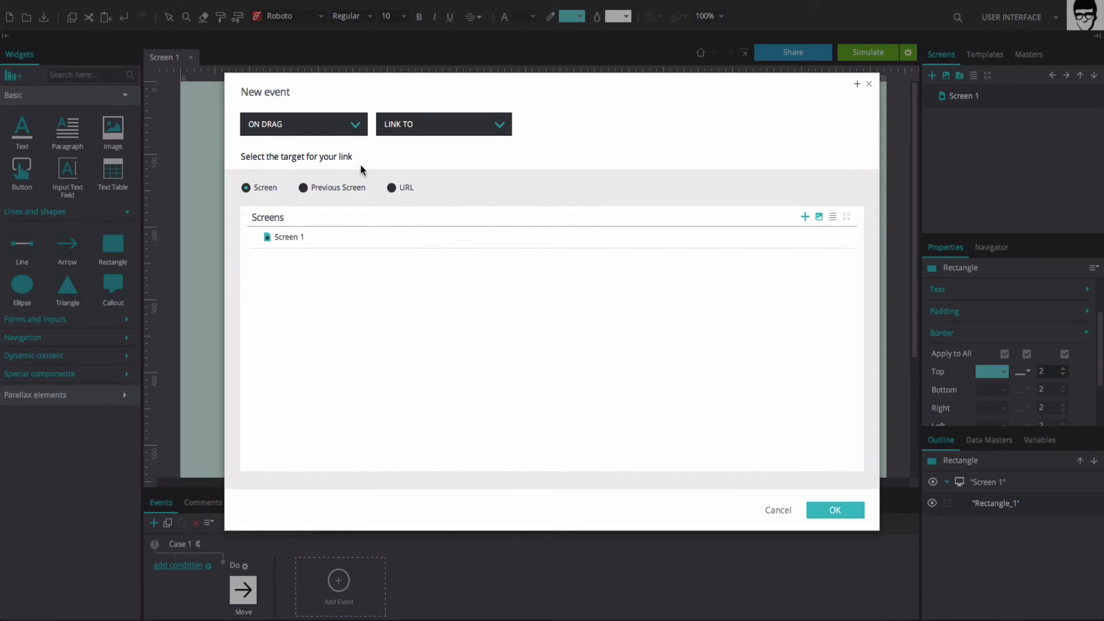
left_click(359, 124)
mouse_move(288, 144)
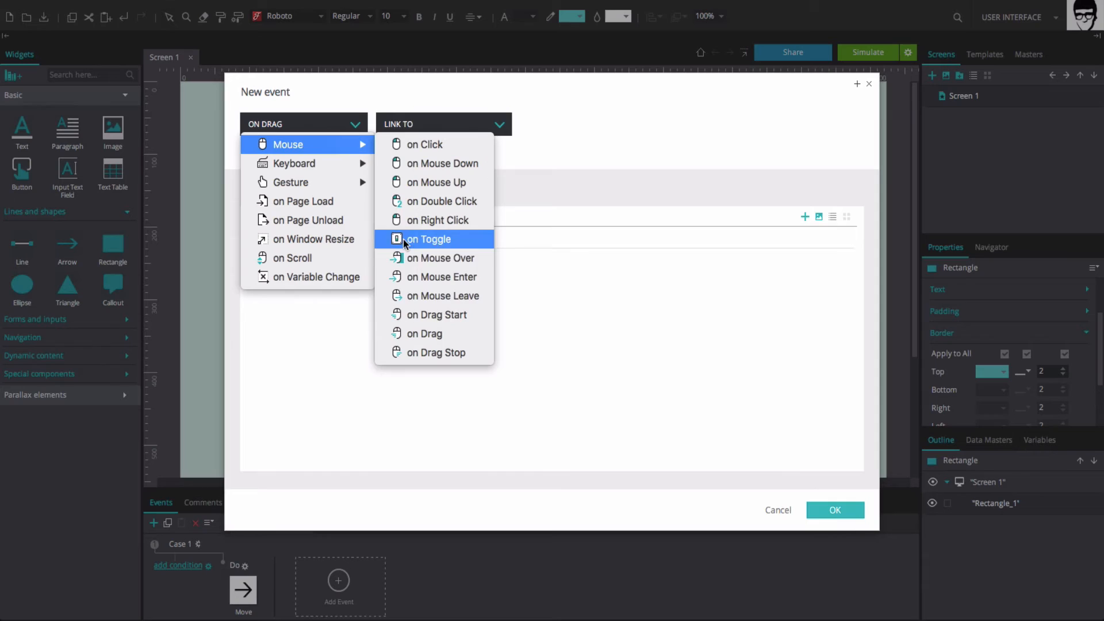
left_click(403, 351)
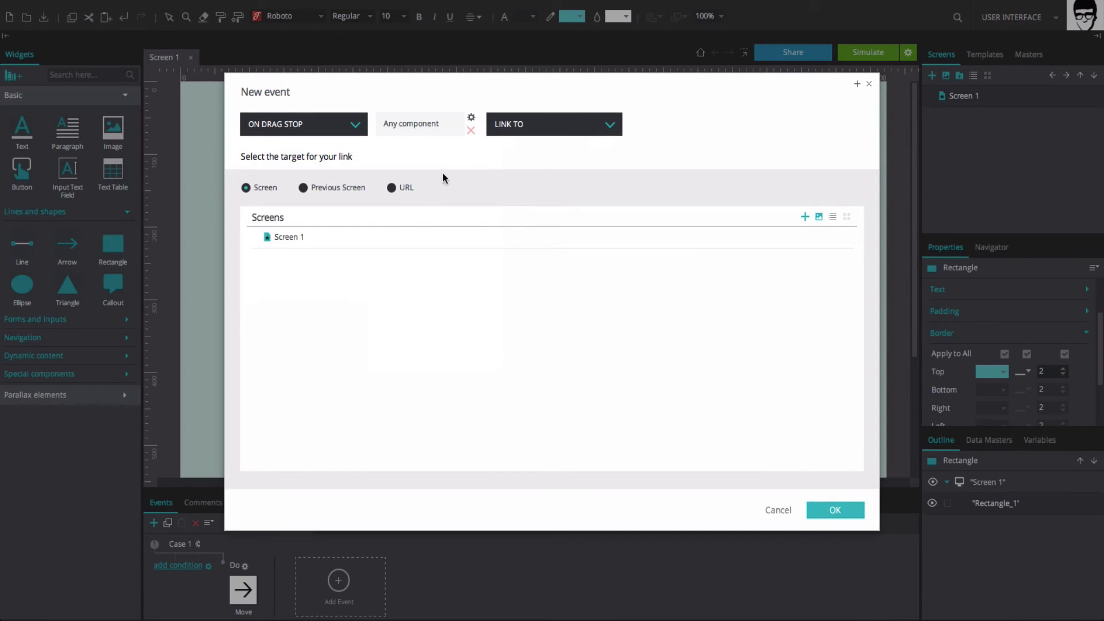
left_click(513, 123)
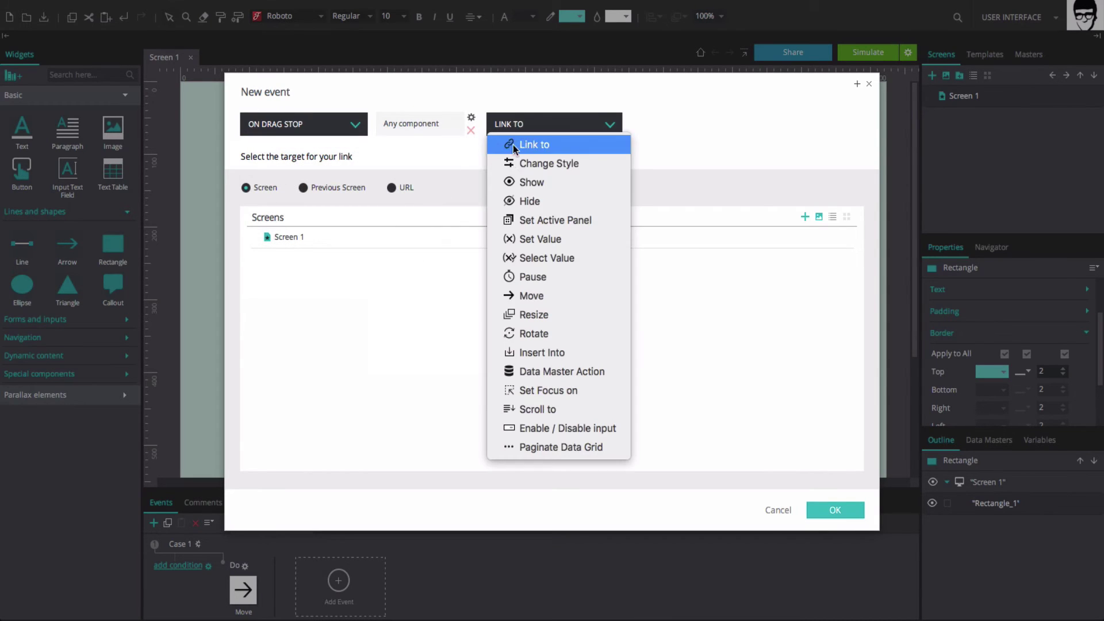
left_click(499, 296)
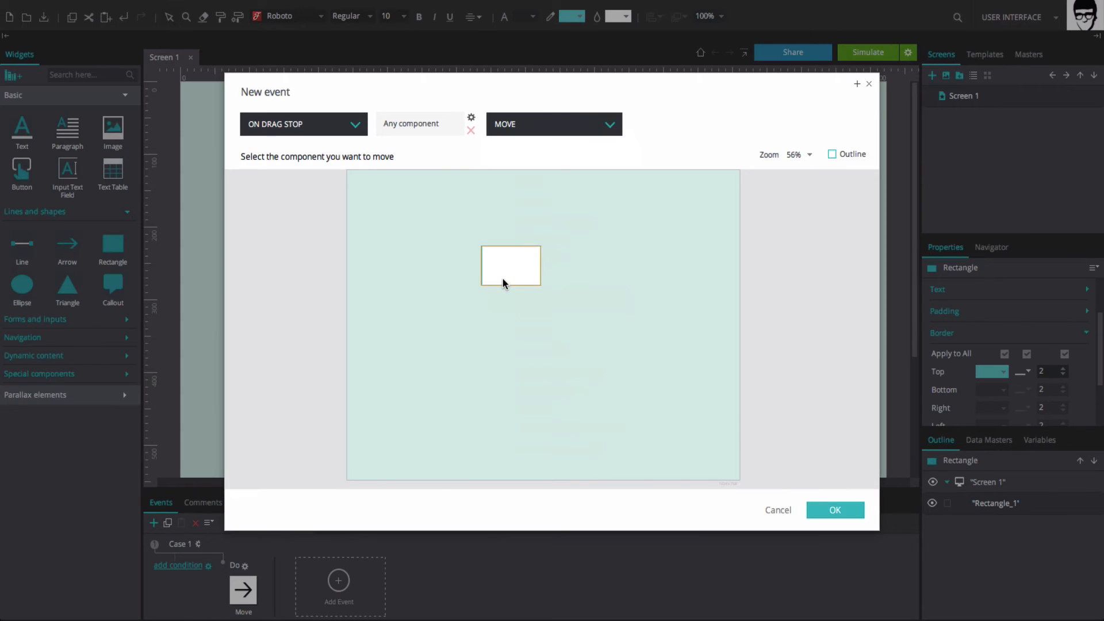
left_click(503, 281)
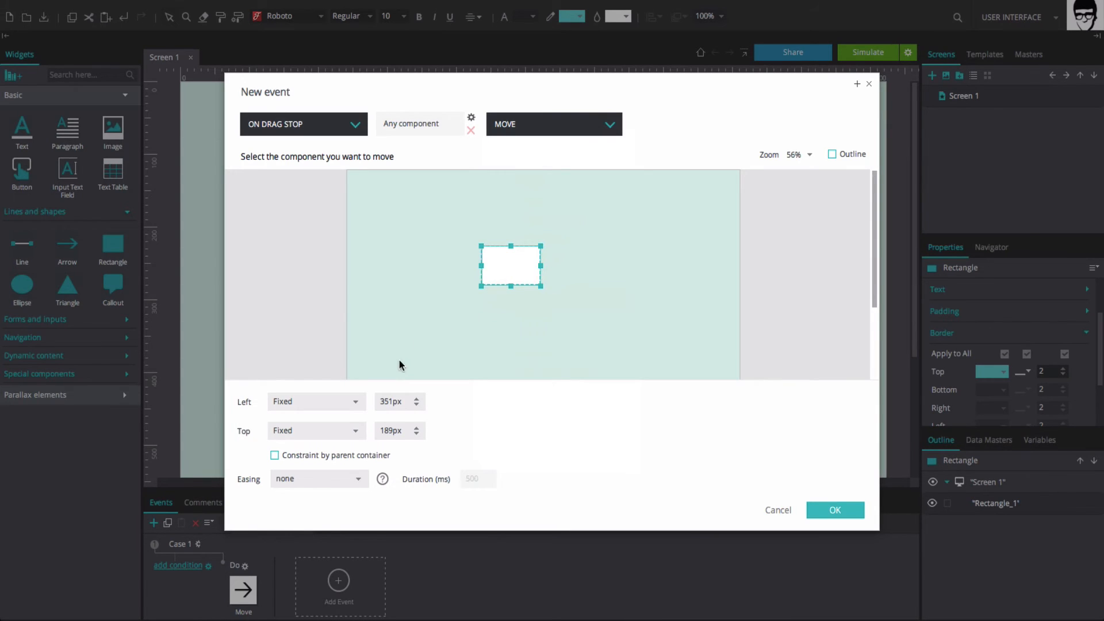
- Set Left and Top to Drag start position and confirm the on Drag Stop event
left_click(354, 404)
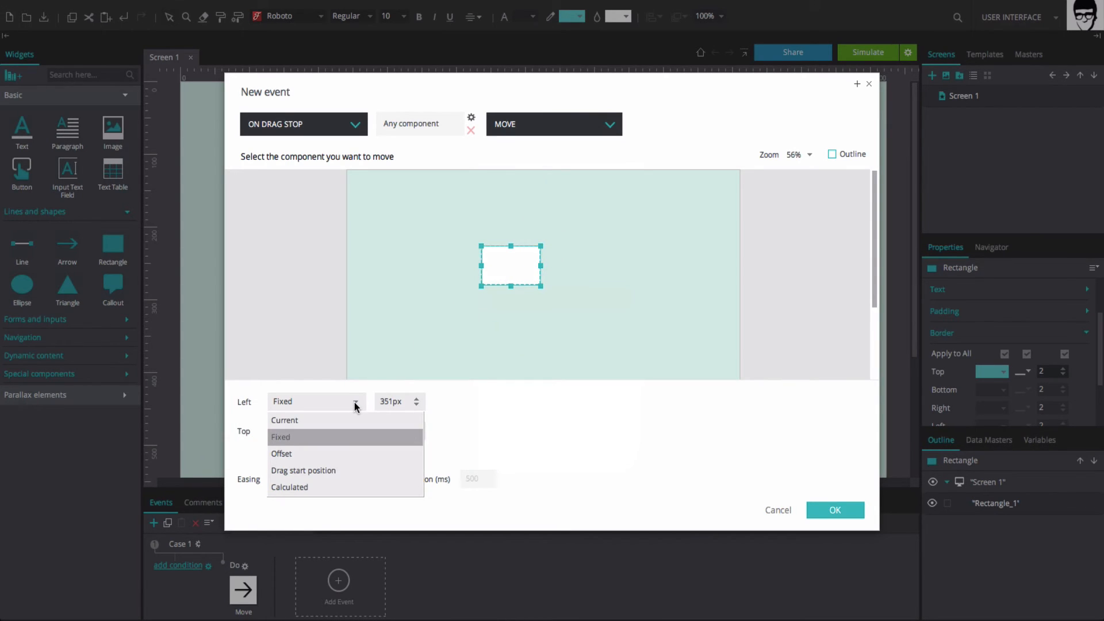
left_click(337, 471)
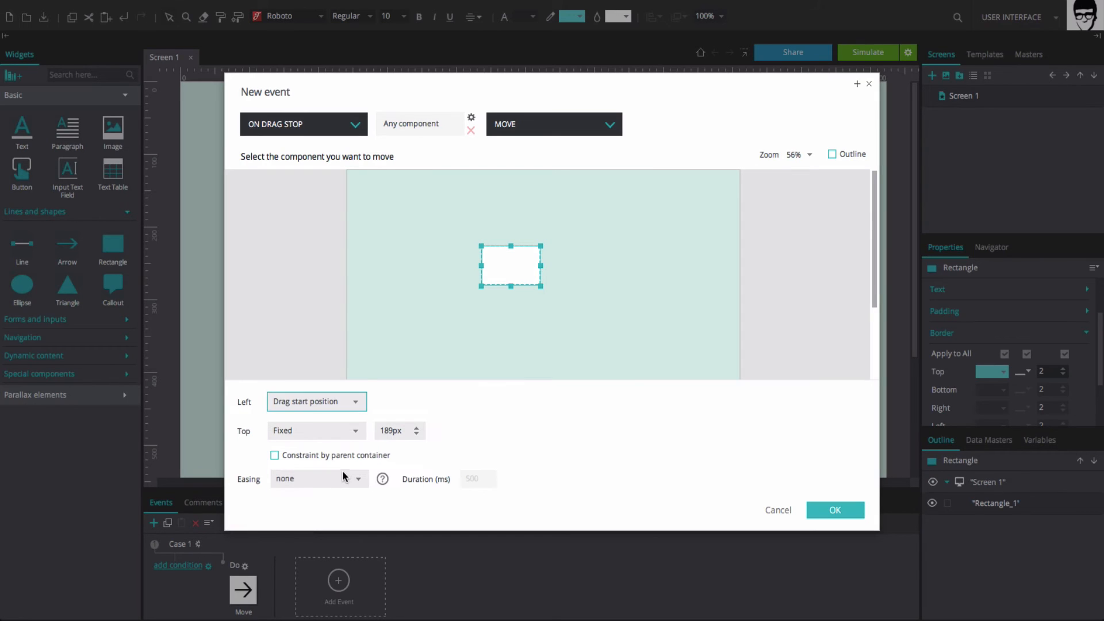
left_click(346, 434)
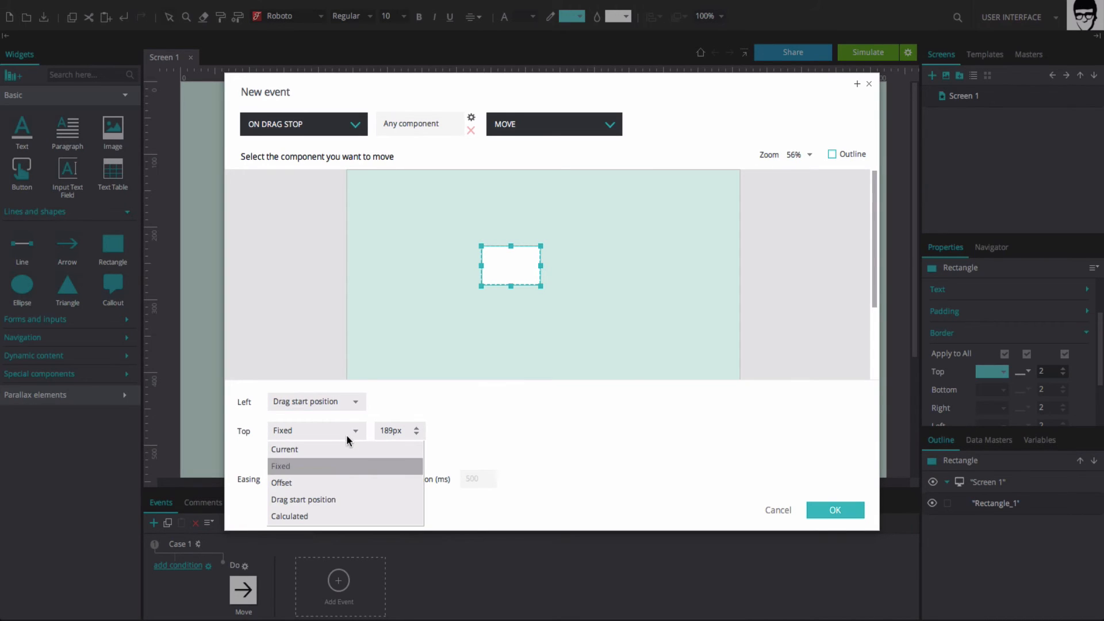
left_click(332, 499)
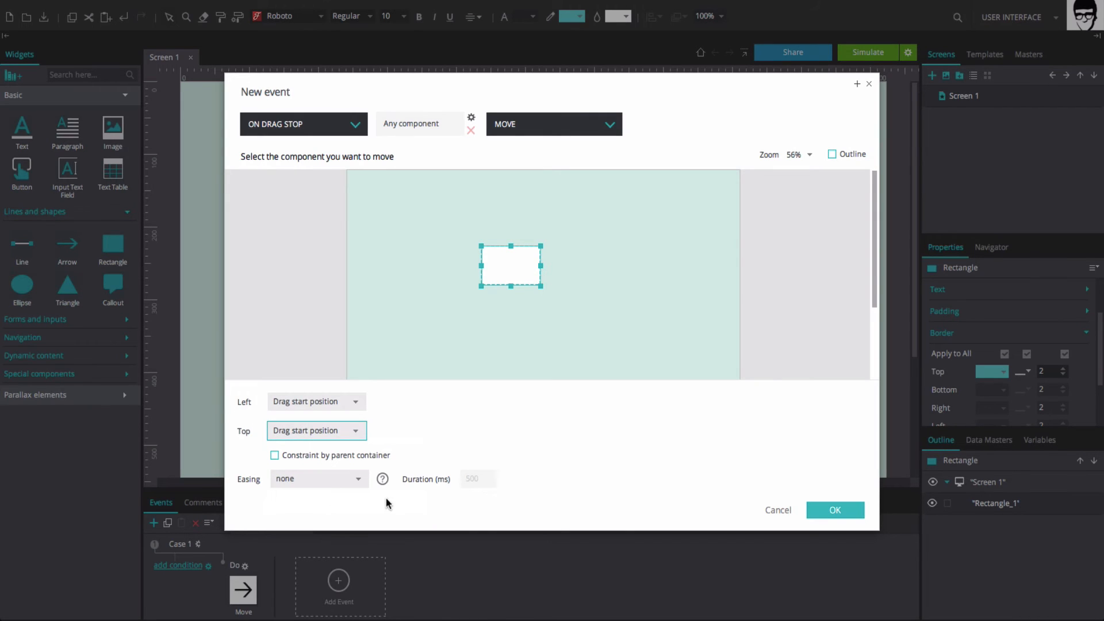
left_click(810, 513)
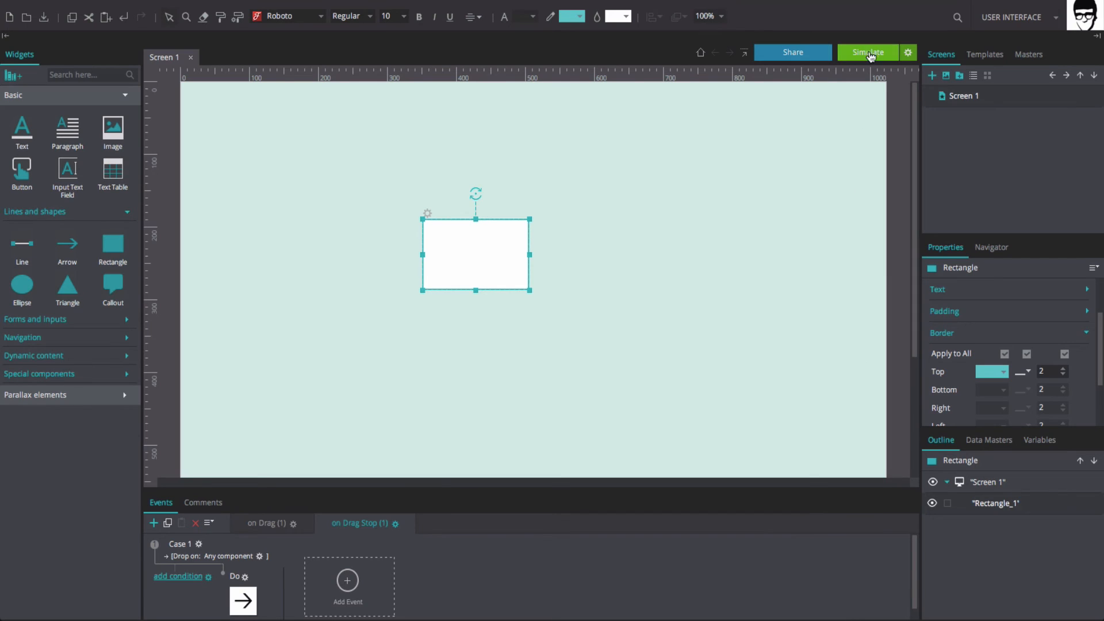
- Simulate the prototype and drag the rectangle around, releasing it to watch it snap back
left_click(868, 51)
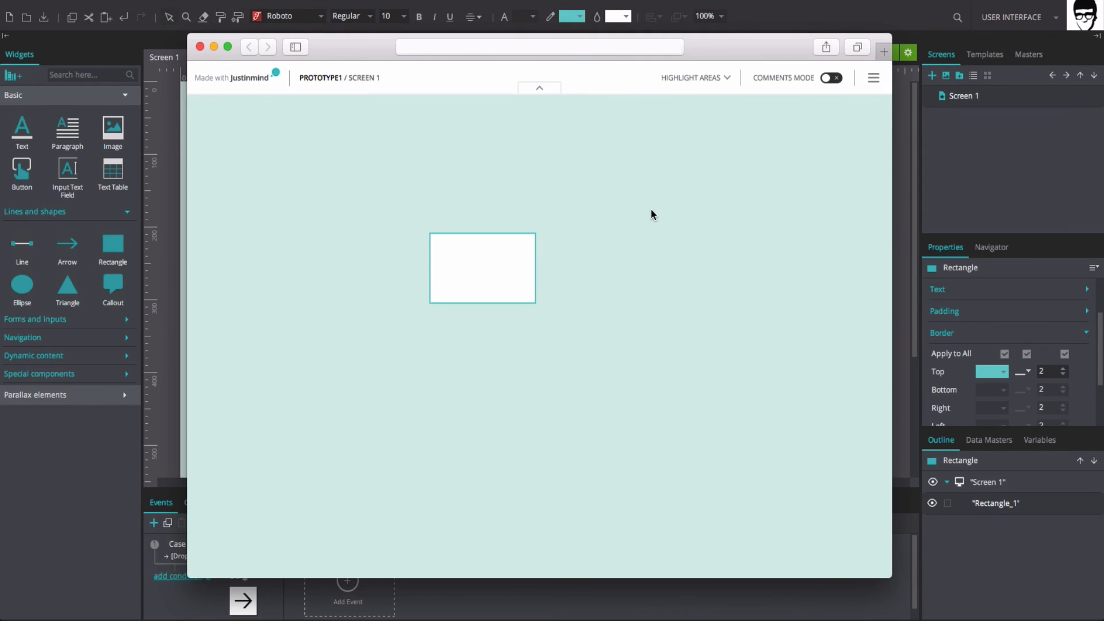
left_click_drag(495, 267, 548, 177)
mouse_move(480, 277)
left_mouse_down()
mouse_move(495, 402)
mouse_move(478, 325)
mouse_move(582, 311)
left_mouse_up()
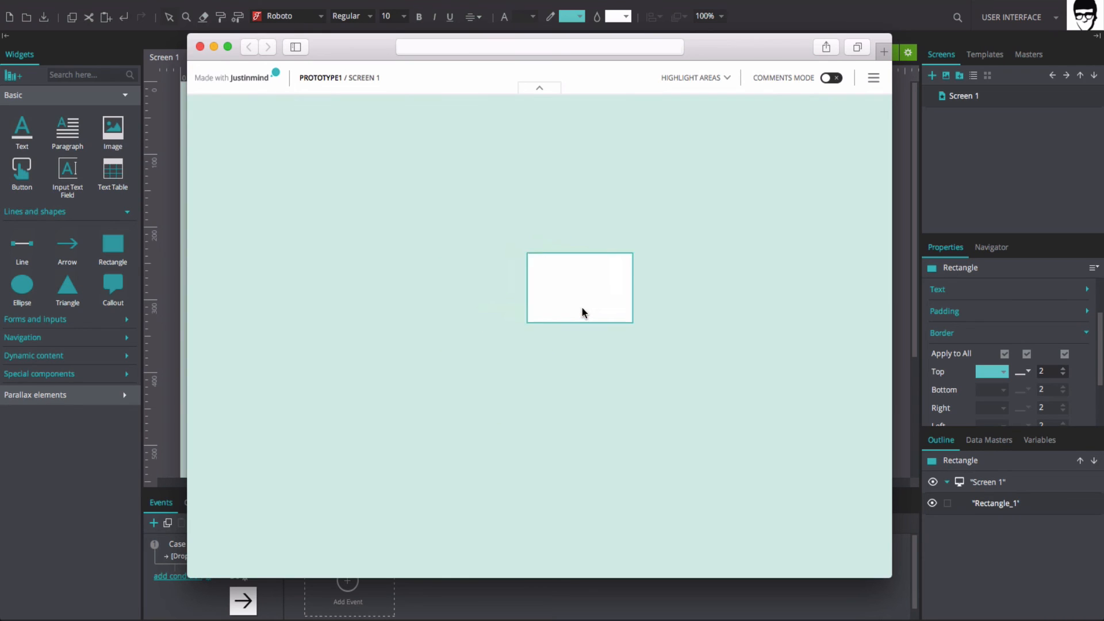
mouse_move(510, 284)
left_mouse_down()
mouse_move(389, 322)
mouse_move(458, 267)
mouse_move(414, 436)
left_mouse_up()
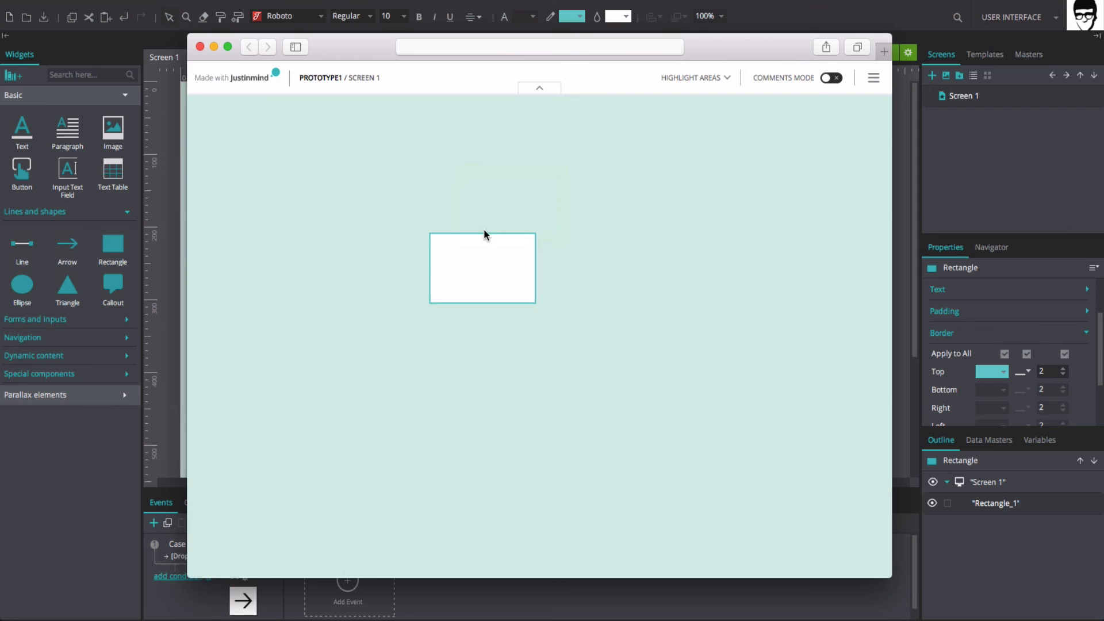